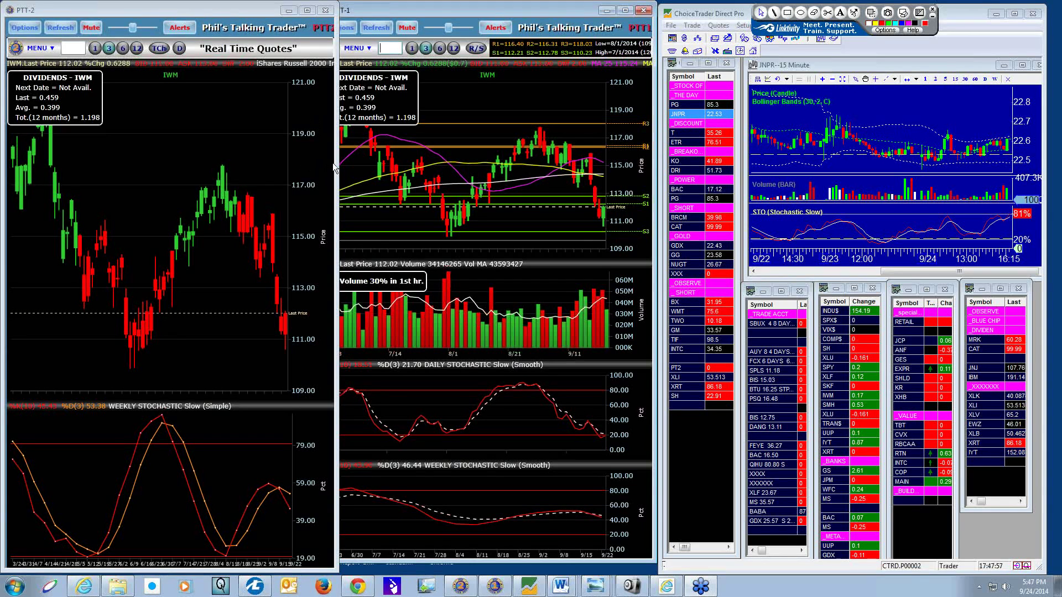
# Widen the PTT-2 chart window and show six months of IWM daily candles
pyautogui.moveTo(336, 167); pyautogui.dragTo(476, 180)
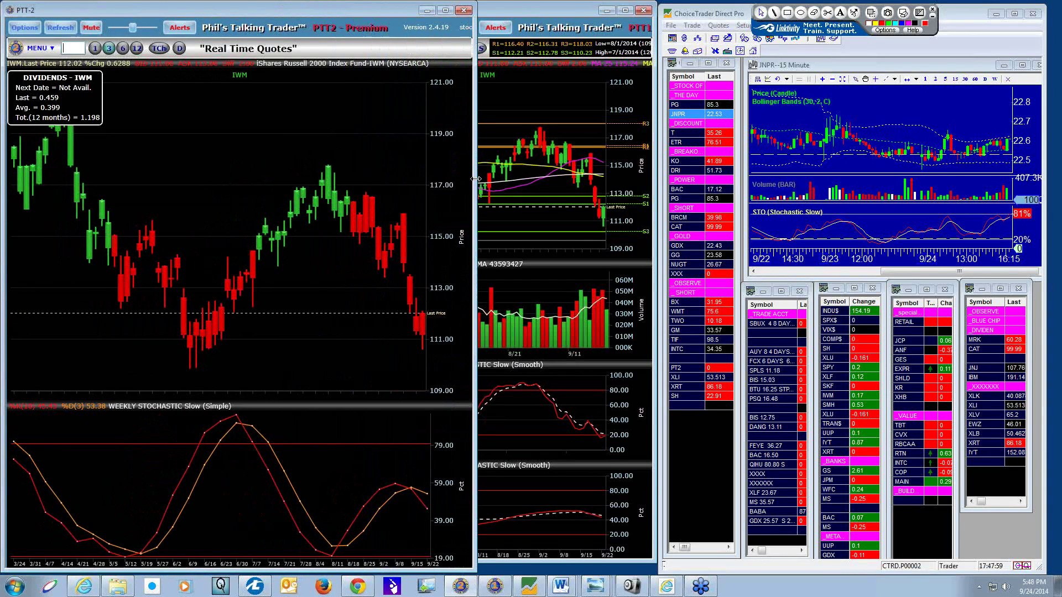
pyautogui.click(121, 49)
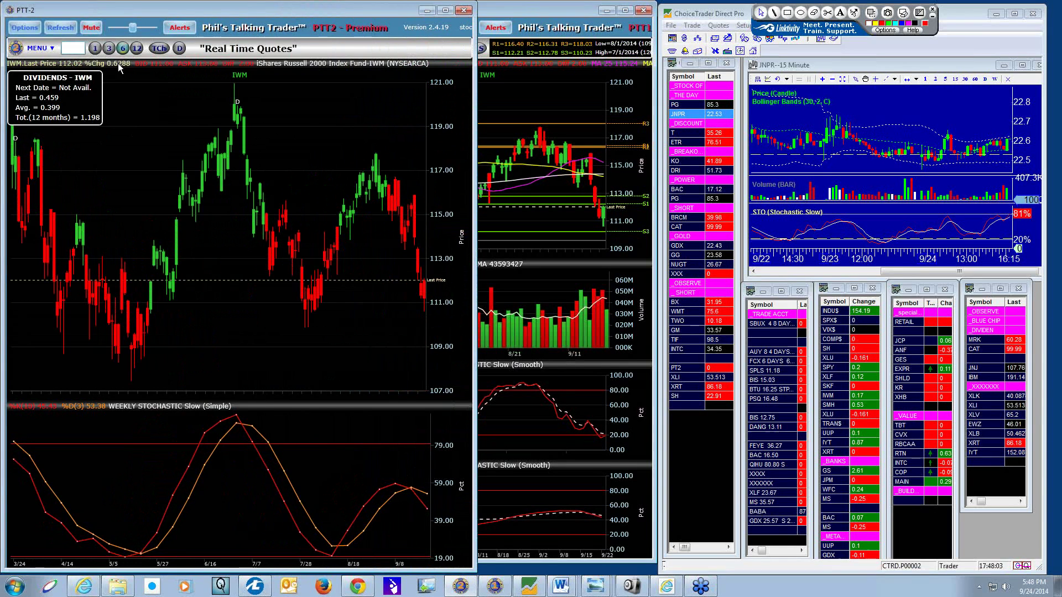
pyautogui.click(79, 46)
# Load the GDX chart and mark its latest weekly stochastic low in red
pyautogui.write('gdx')
pyautogui.press('Return')
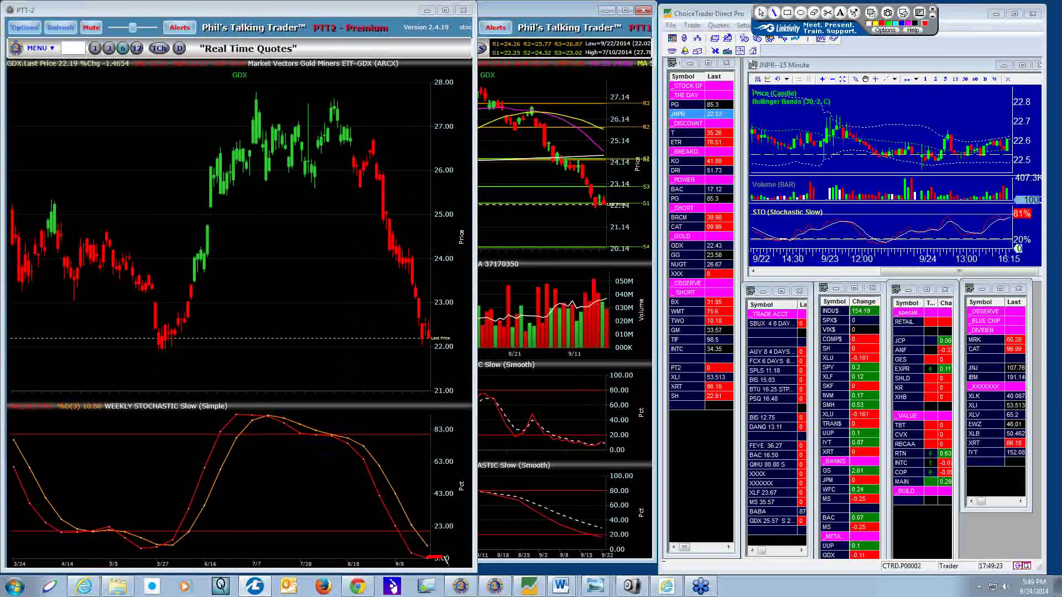
pyautogui.moveTo(447, 557); pyautogui.dragTo(450, 545)
# Draw green marks at the 5/27 stochastic low and the crossover near 83, then clear all drawings
pyautogui.moveTo(157, 554)
pyautogui.mouseDown()
pyautogui.moveTo(175, 548)
pyautogui.moveTo(163, 529)
pyautogui.moveTo(154, 555)
pyautogui.mouseUp()
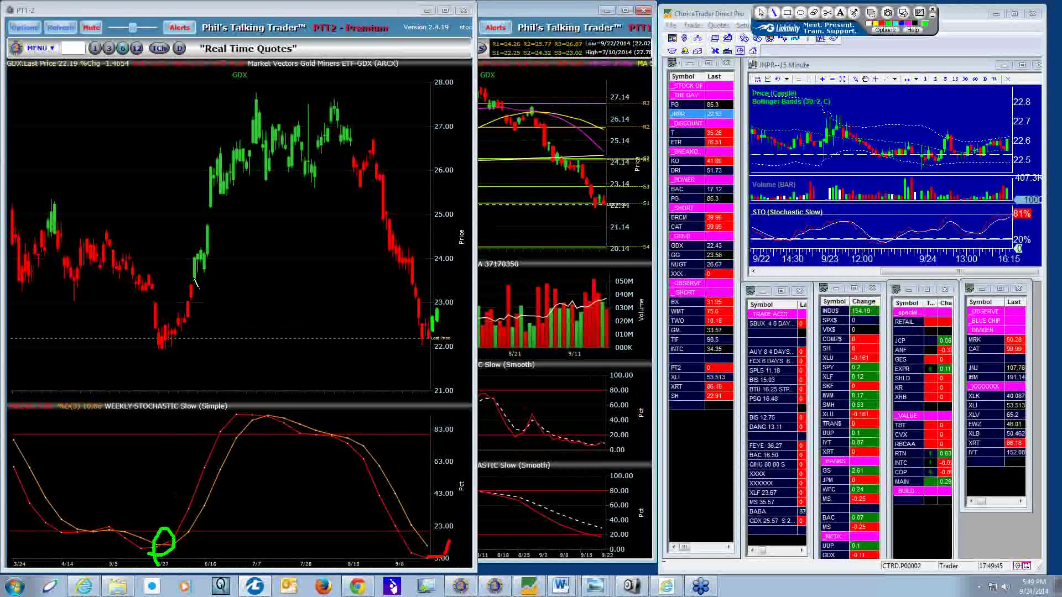
pyautogui.moveTo(199, 283); pyautogui.dragTo(203, 475)
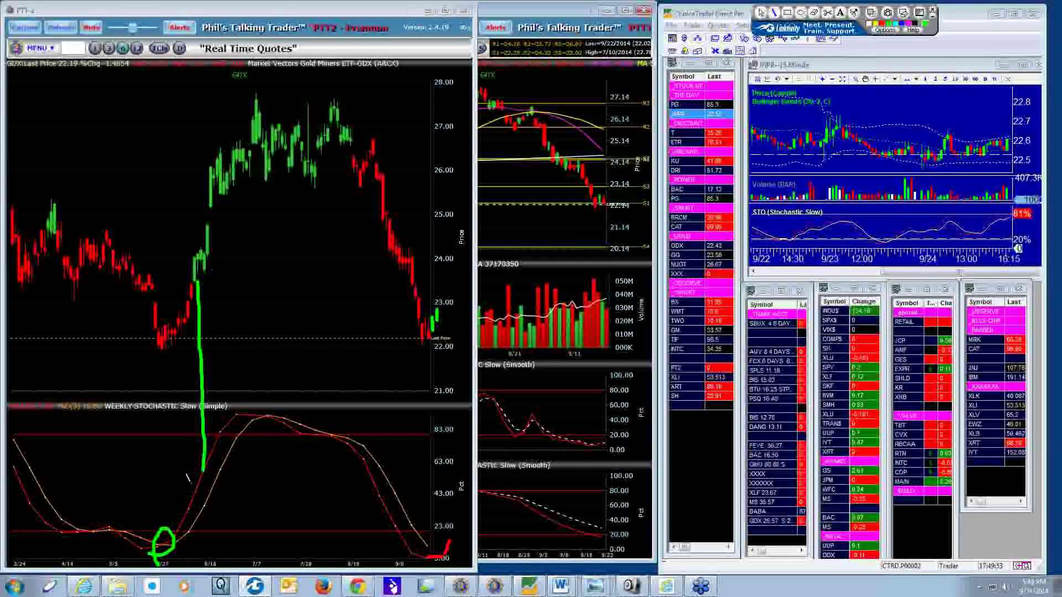
pyautogui.moveTo(346, 426)
pyautogui.mouseDown()
pyautogui.moveTo(317, 433)
pyautogui.moveTo(334, 446)
pyautogui.moveTo(350, 427)
pyautogui.mouseUp()
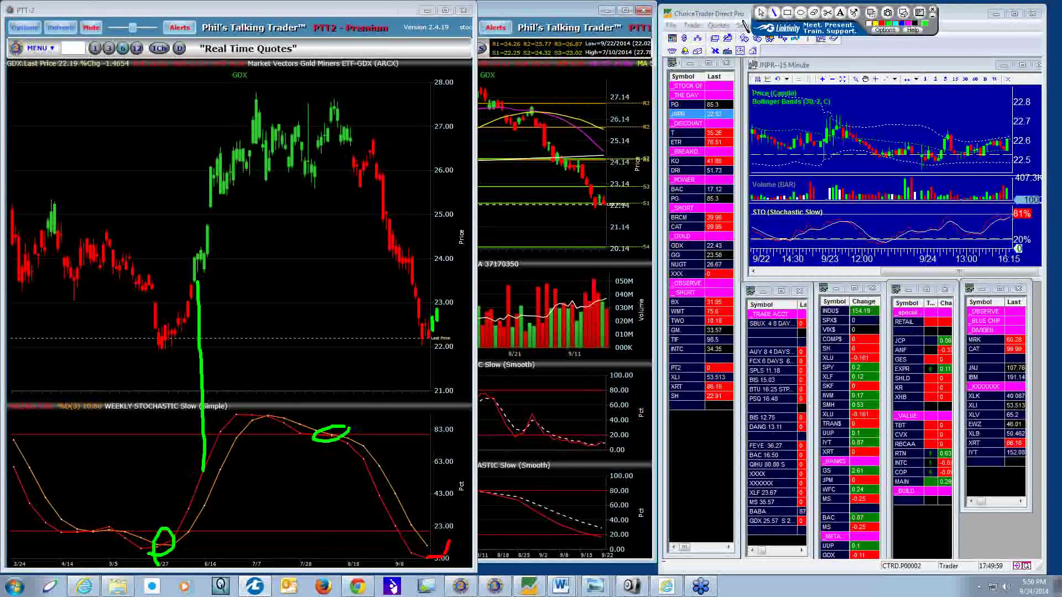
pyautogui.click(877, 13)
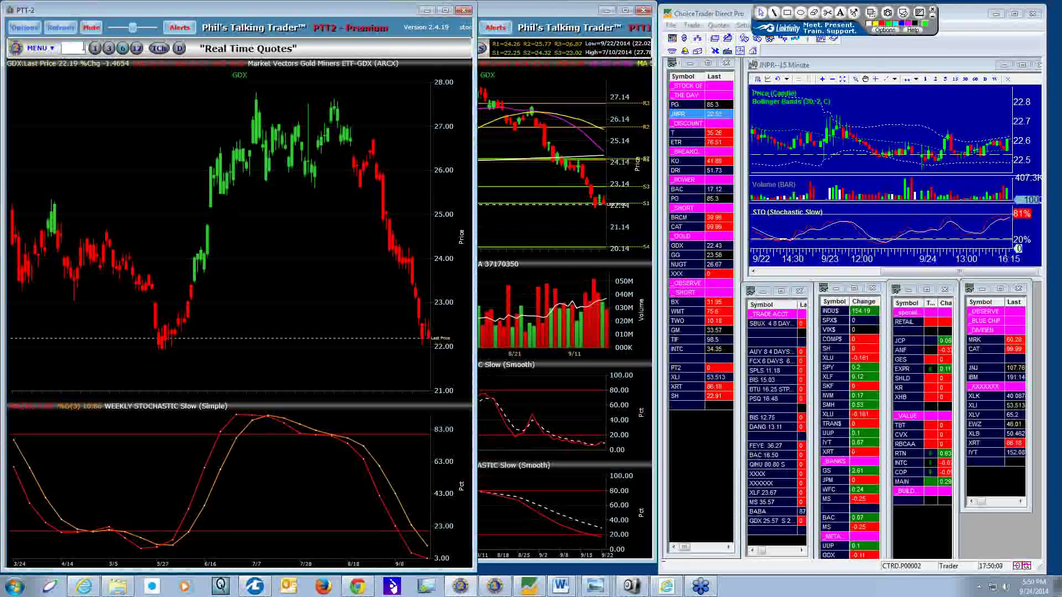
# Chart Walter Energy (WLT) daily candles with its weekly stochastic and dividends summary
pyautogui.write('lt')
pyautogui.press('Return')
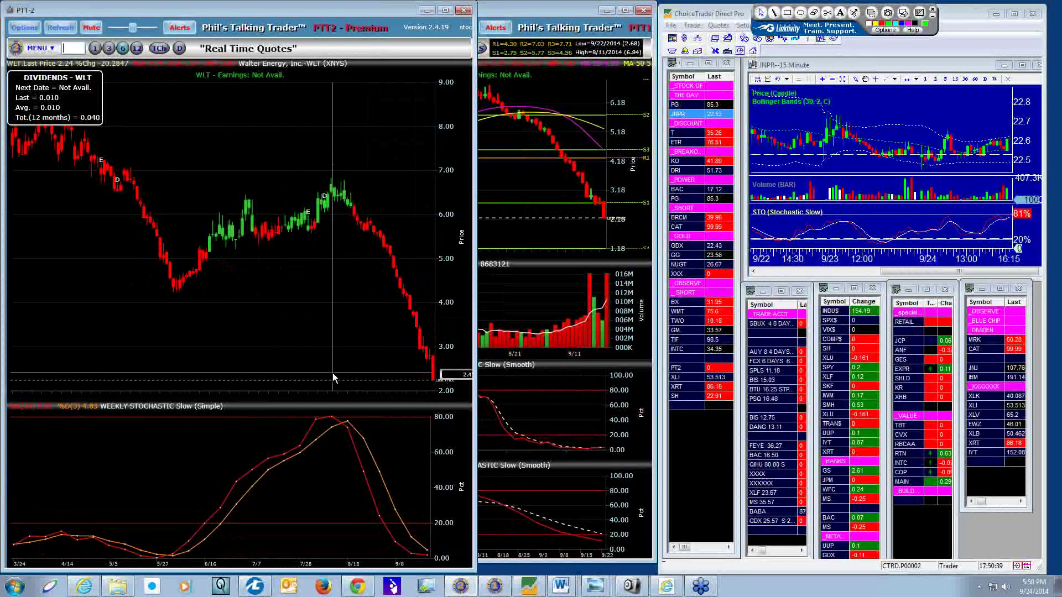
pyautogui.click(70, 47)
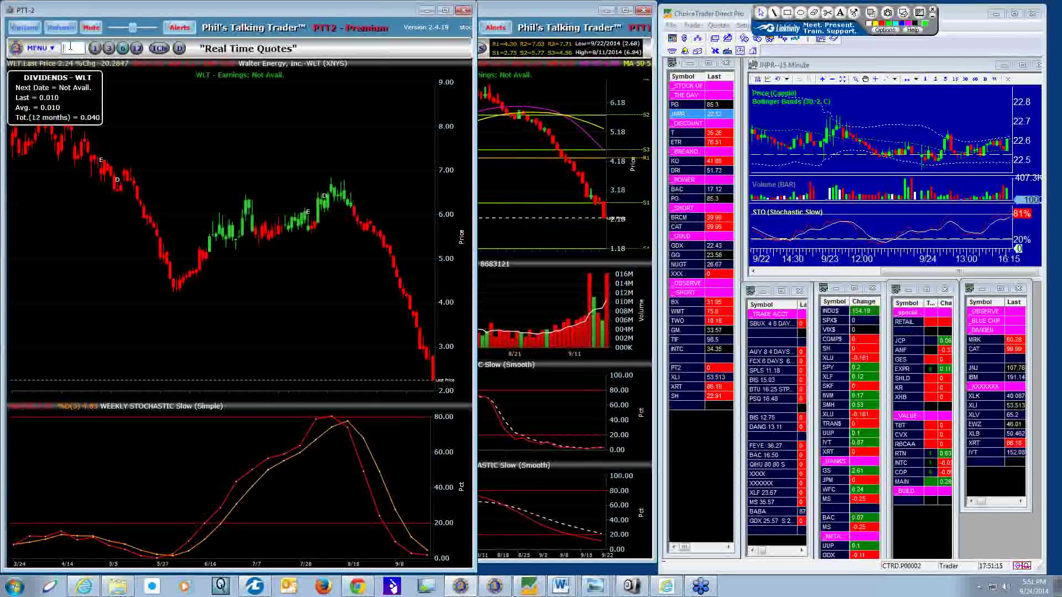
# Load the IWM chart and refresh its data
pyautogui.write('IWM')
pyautogui.press('Return')
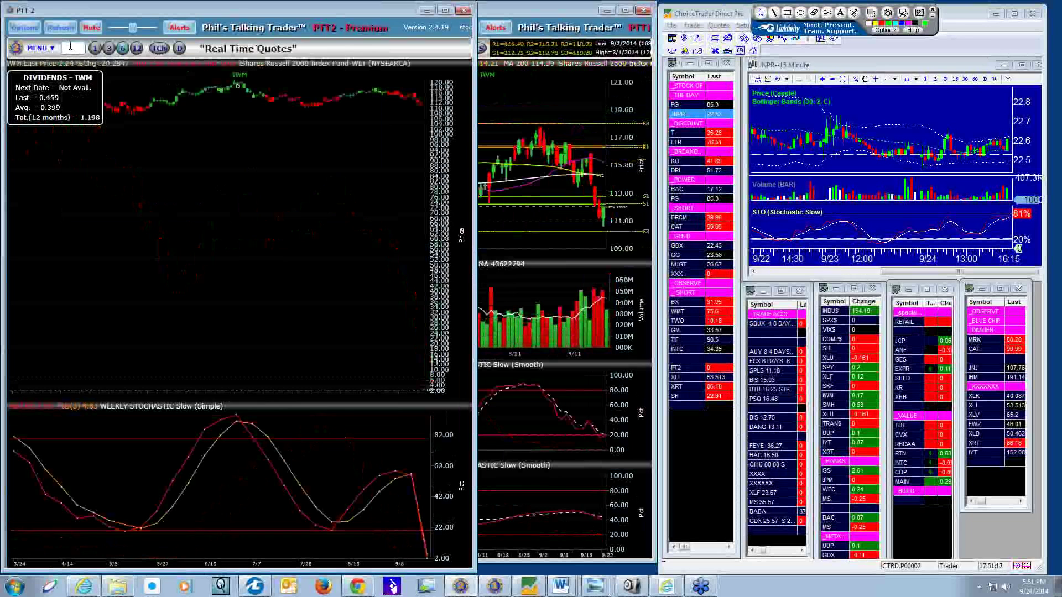
pyautogui.click(58, 28)
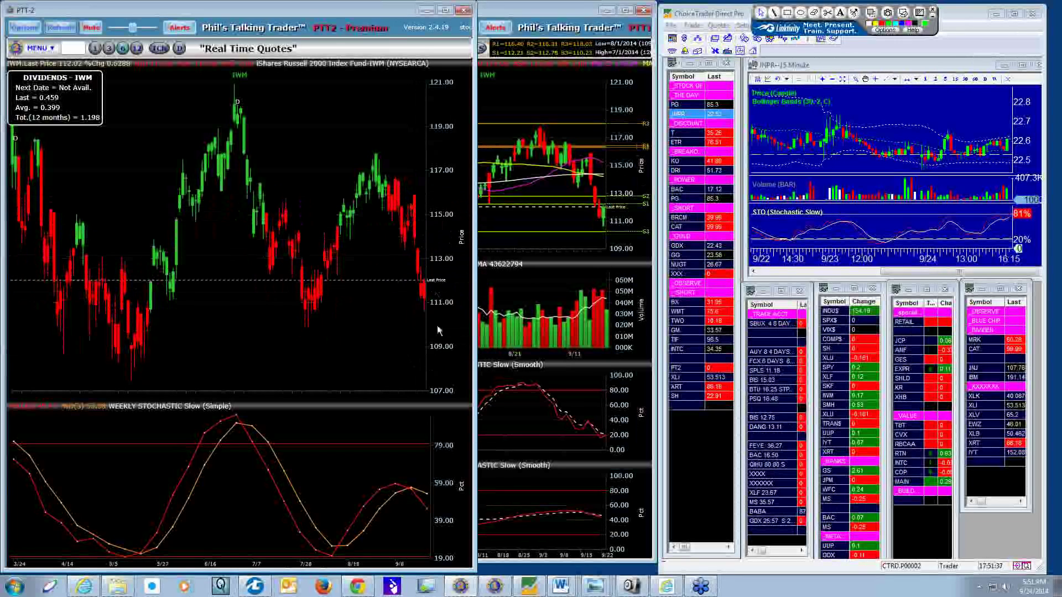
# Switch the chart to RWM (ProShares Short Russell2000)
pyautogui.click(75, 47)
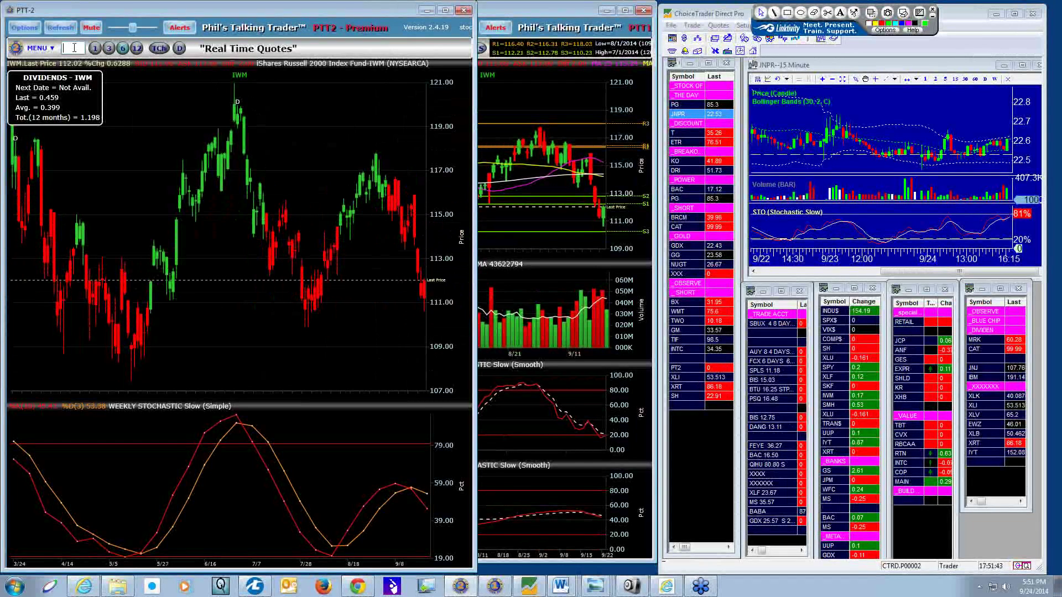
pyautogui.write('rw')
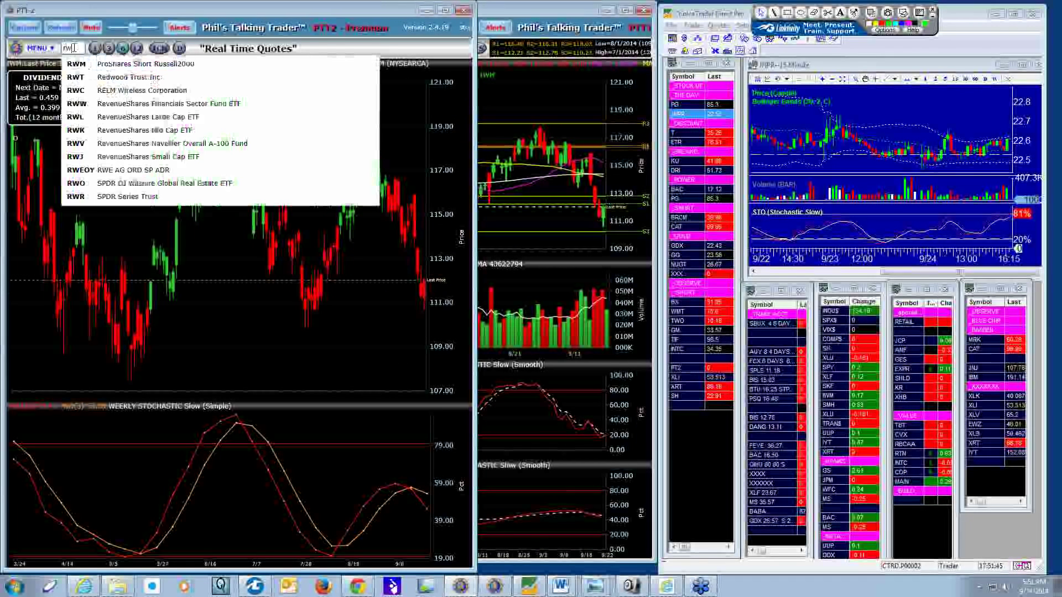
pyautogui.press('Return')
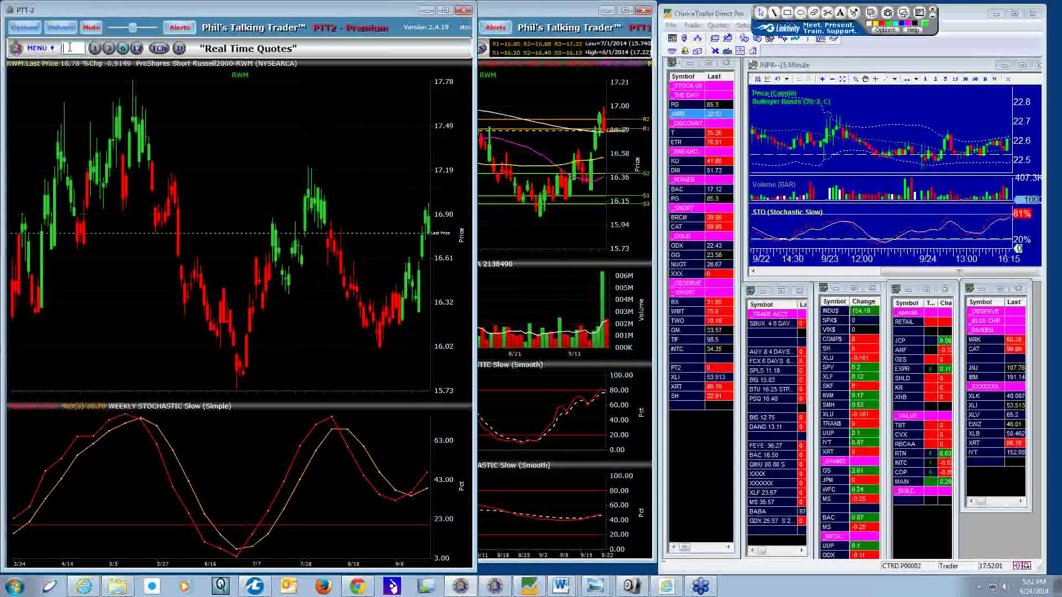
# Step the chart through SPY and SH, ending back on IWM
pyautogui.write('py')
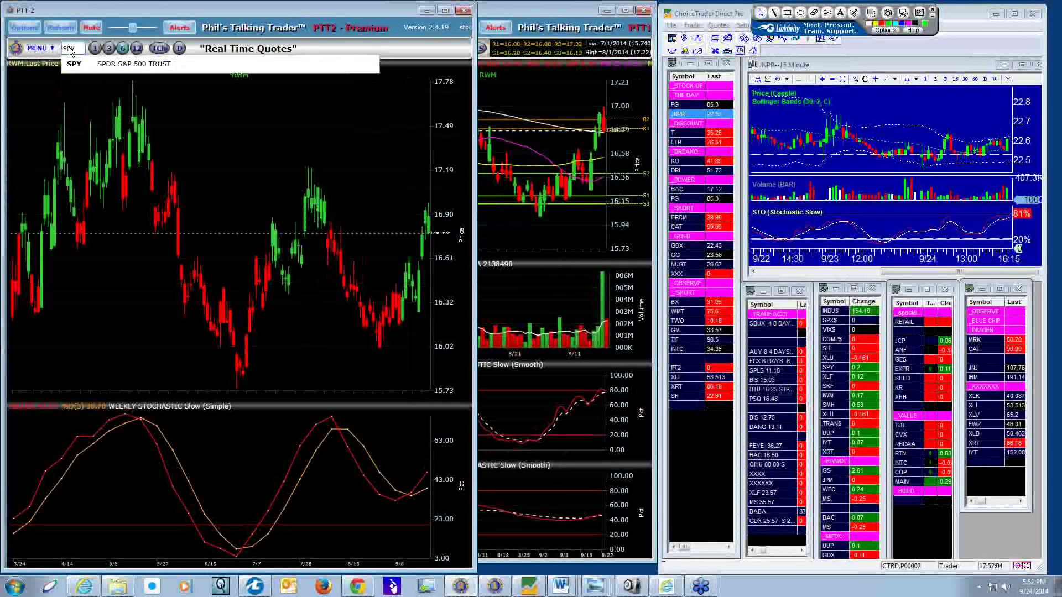
pyautogui.press('Return')
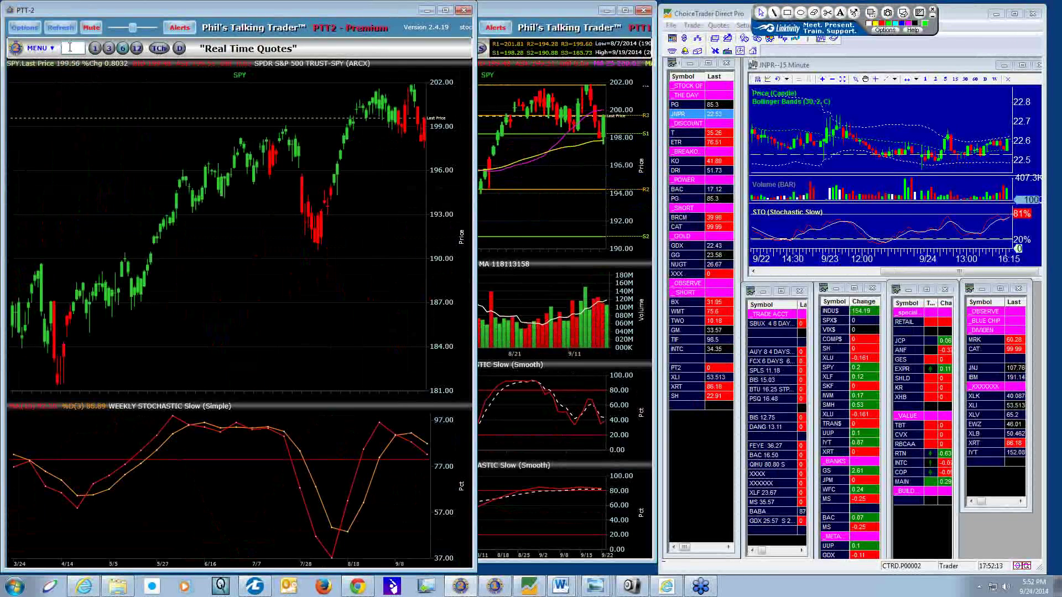
pyautogui.write('h')
pyautogui.press('Return')
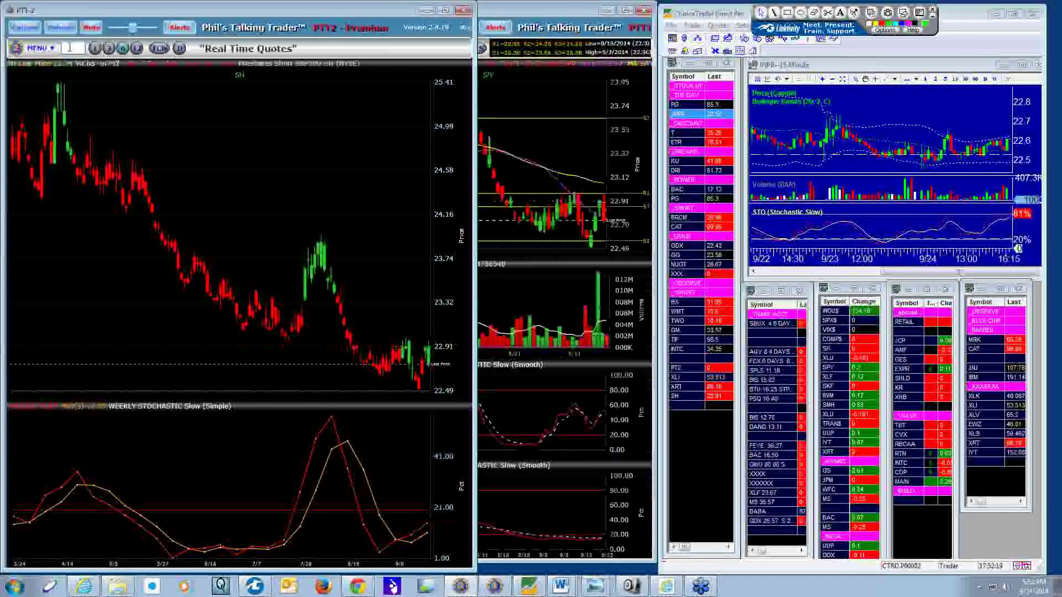
pyautogui.write('iwm')
pyautogui.press('Return')
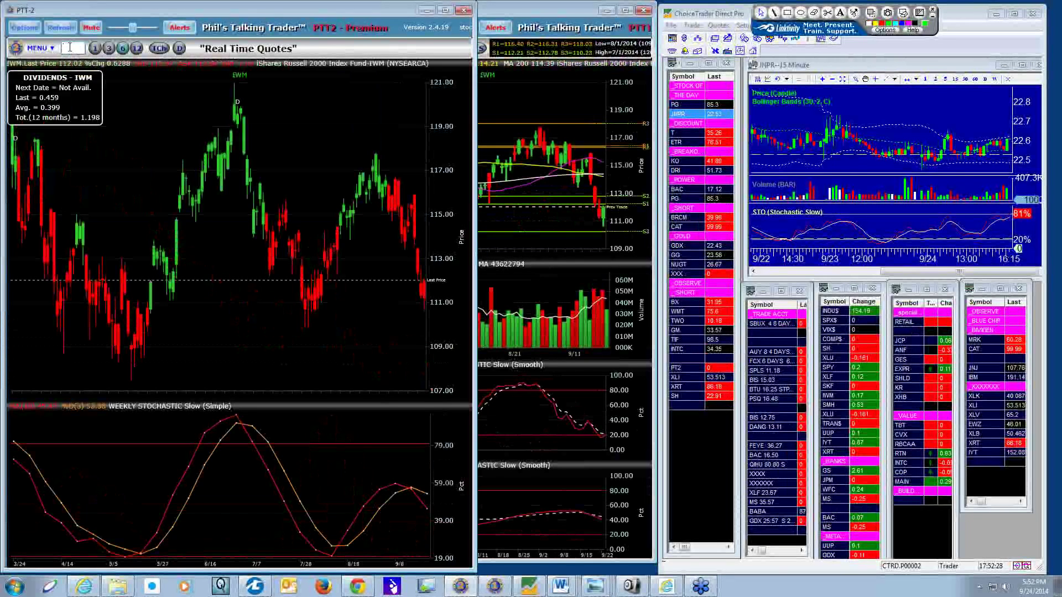
# Step the chart from RWM to EEM (iShares MSCI Emerging), re-entering the symbol at the end
pyautogui.write('rwm')
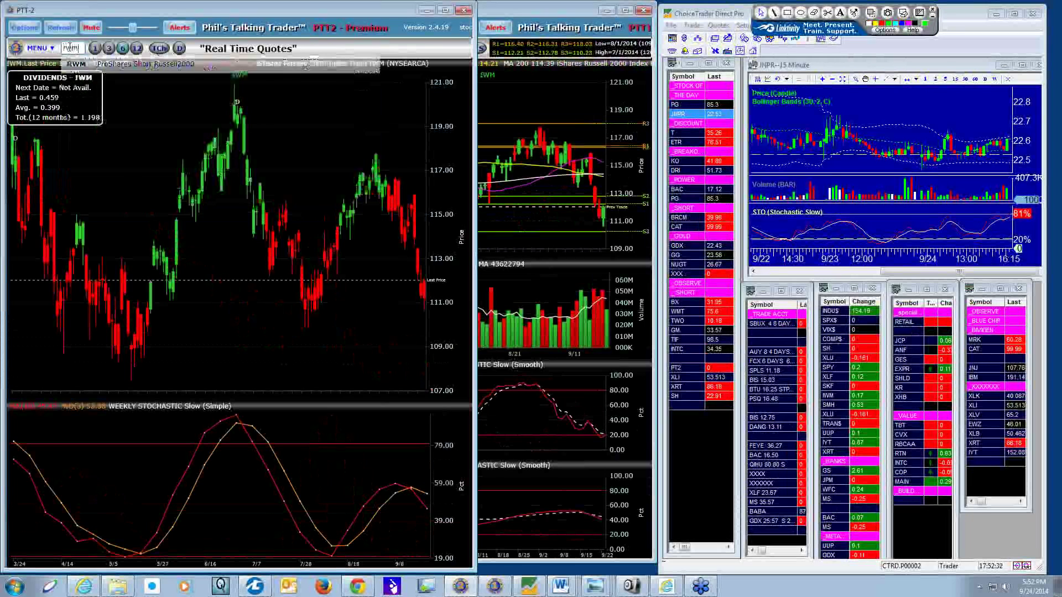
pyautogui.press('Return')
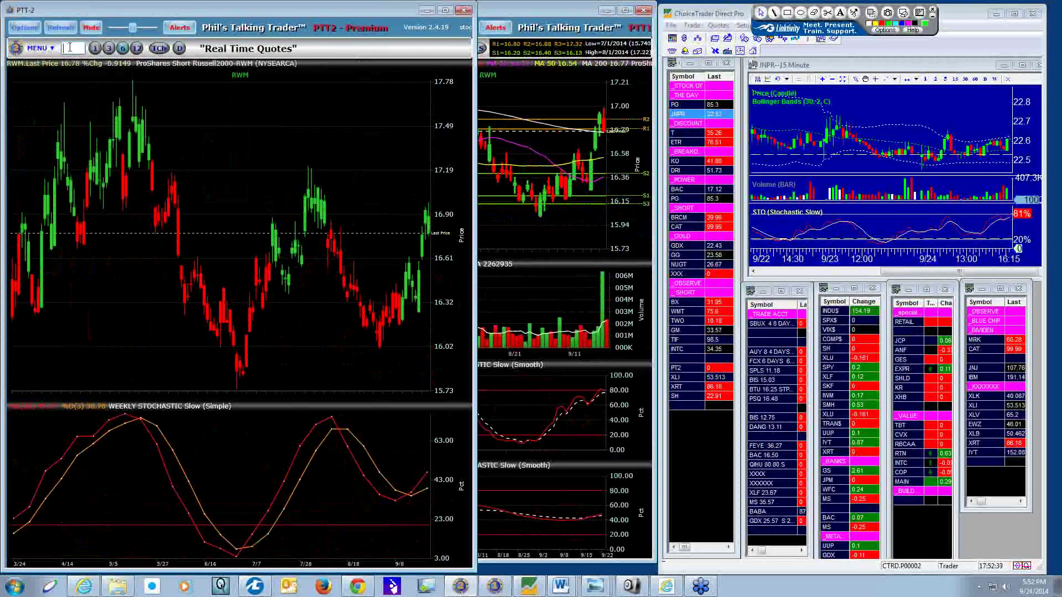
pyautogui.write('ee')
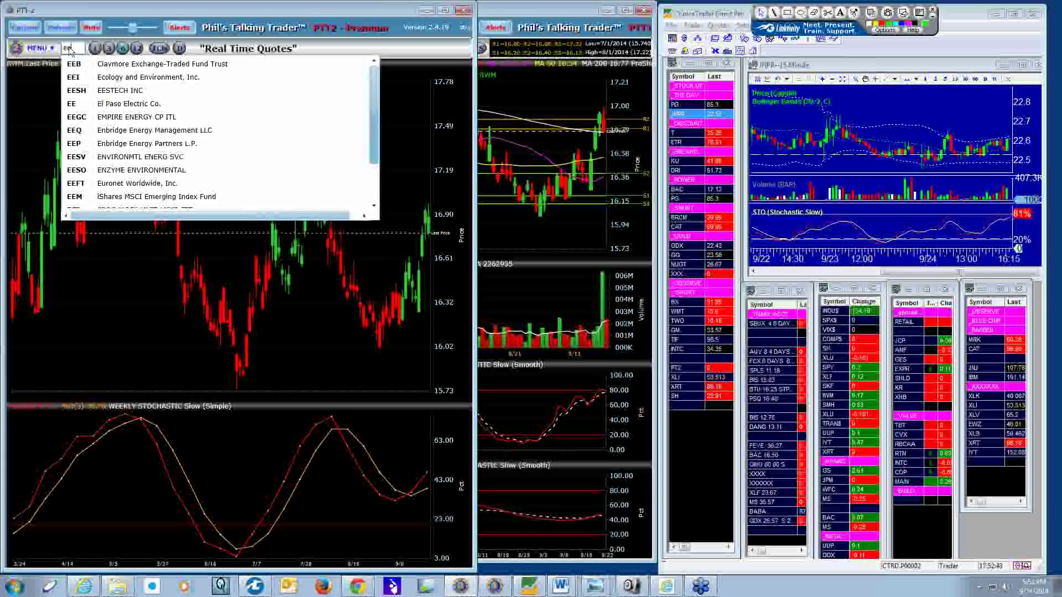
pyautogui.write('m')
pyautogui.press('Return')
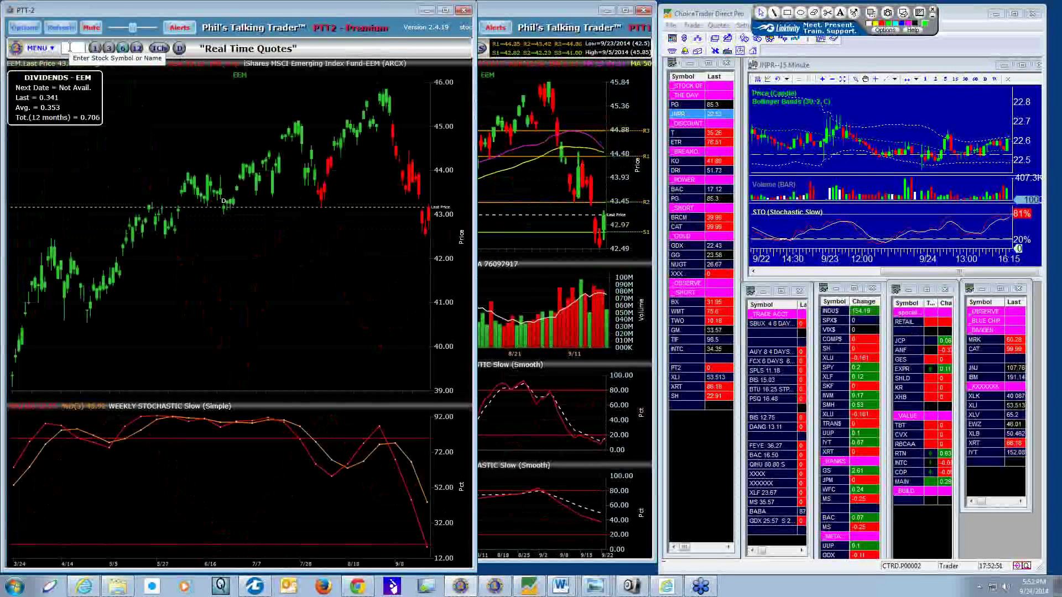
pyautogui.write('EEM')
pyautogui.press('Return')
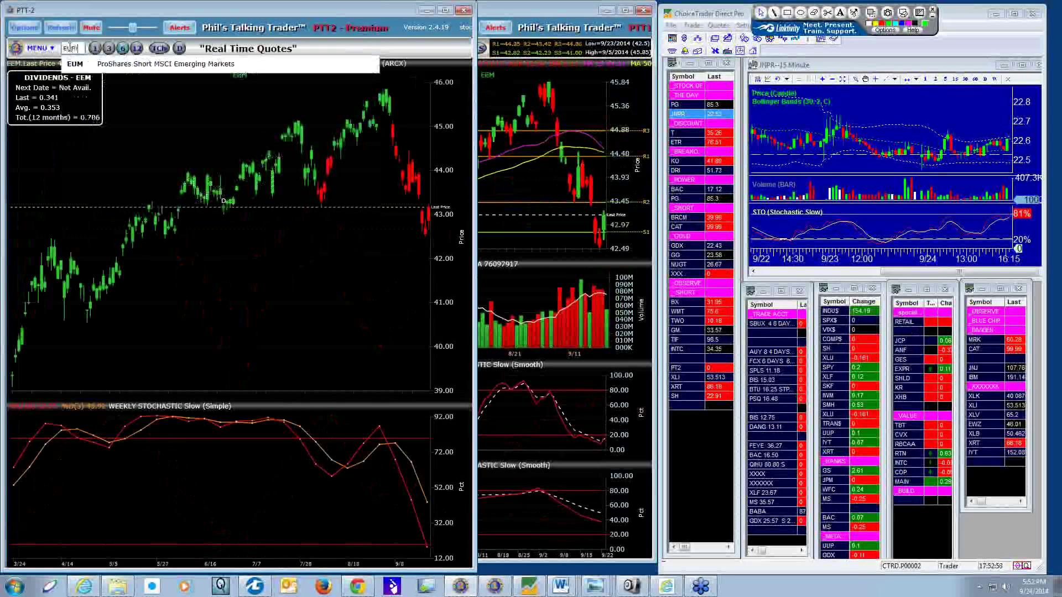